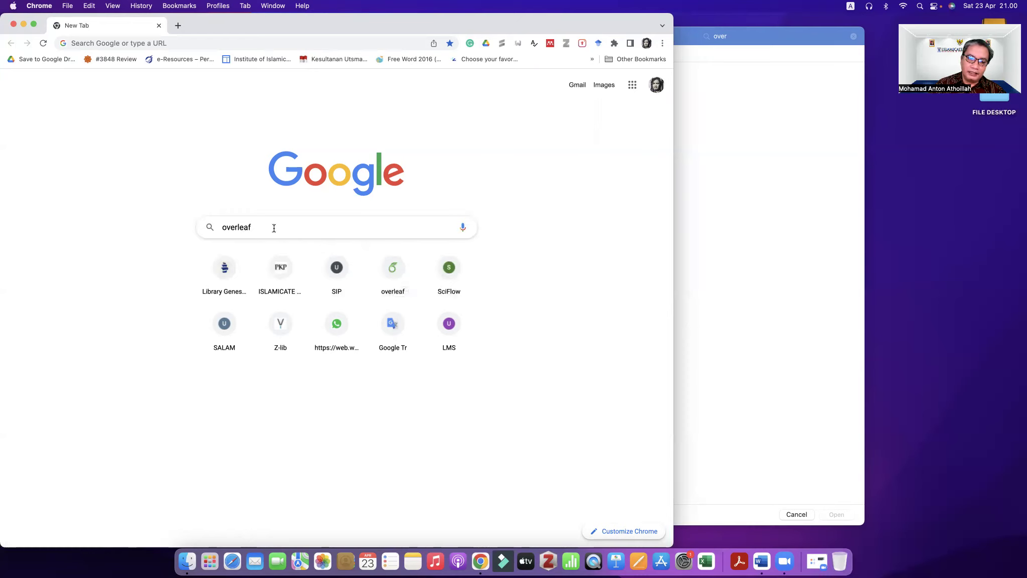
# Step: Search Google for overleaf
pyautogui.press('Return')
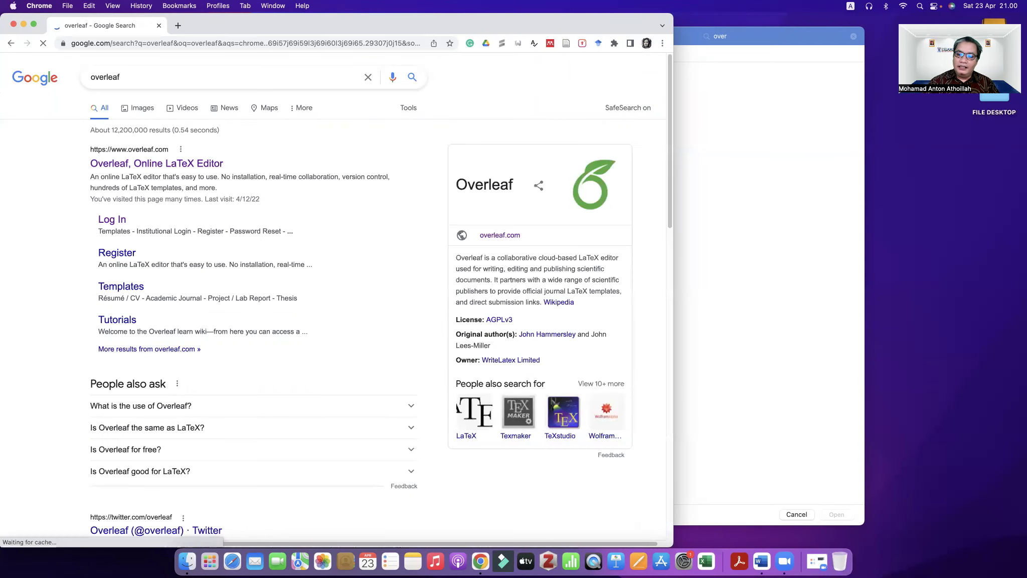
# Step: Switch to Microsoft Word and create a new blank document
pyautogui.click(721, 249)
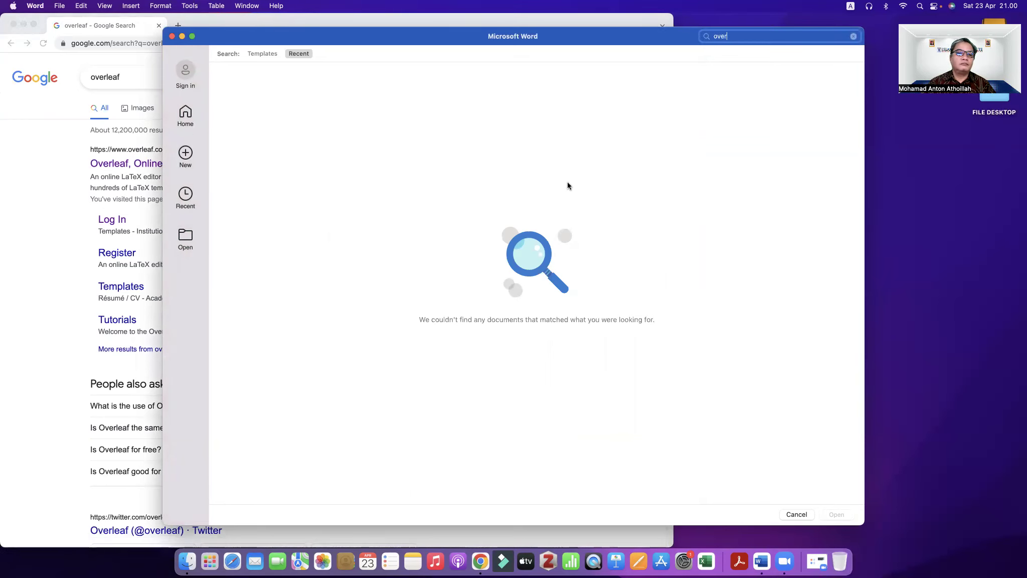
pyautogui.click(191, 156)
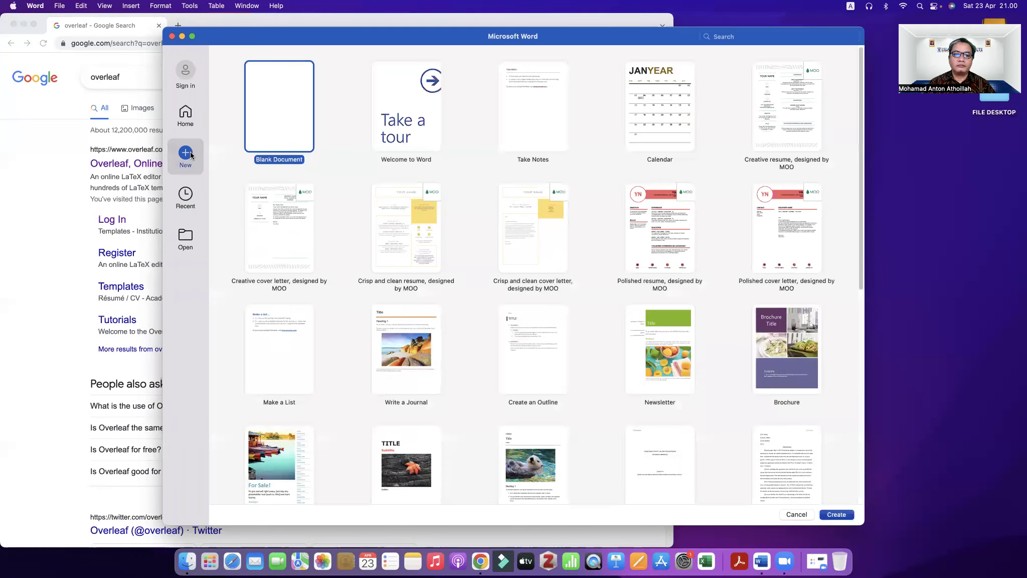
pyautogui.click(293, 114)
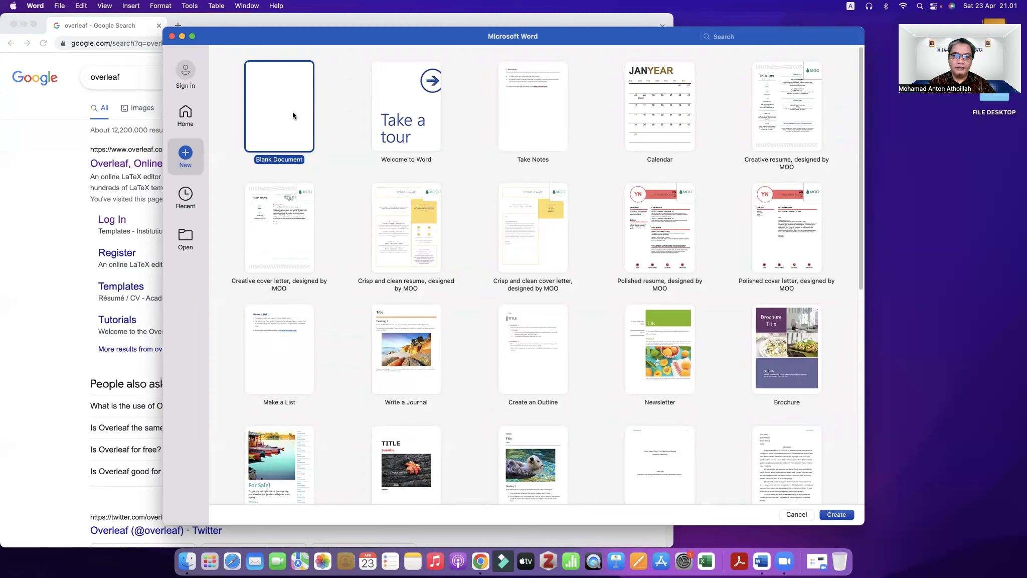
pyautogui.doubleClick(292, 112)
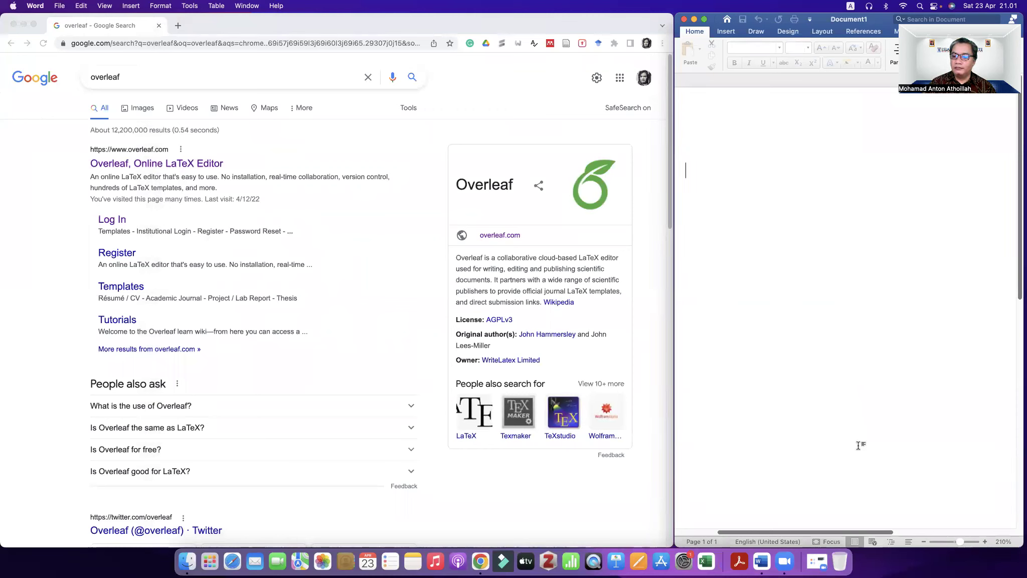
# Step: Set the blank document's zoom to 120%
pyautogui.click(922, 542)
pyautogui.click(922, 542)
pyautogui.click(922, 542)
pyautogui.click(922, 542)
pyautogui.click(922, 542)
pyautogui.click(922, 542)
pyautogui.click(922, 541)
pyautogui.click(922, 542)
pyautogui.click(922, 542)
pyautogui.click(923, 542)
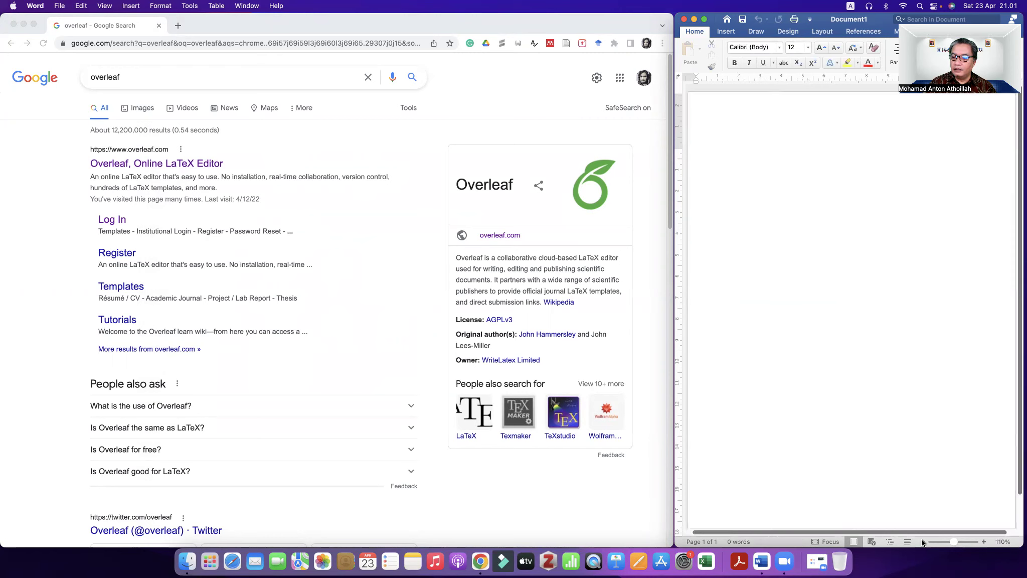
pyautogui.click(922, 542)
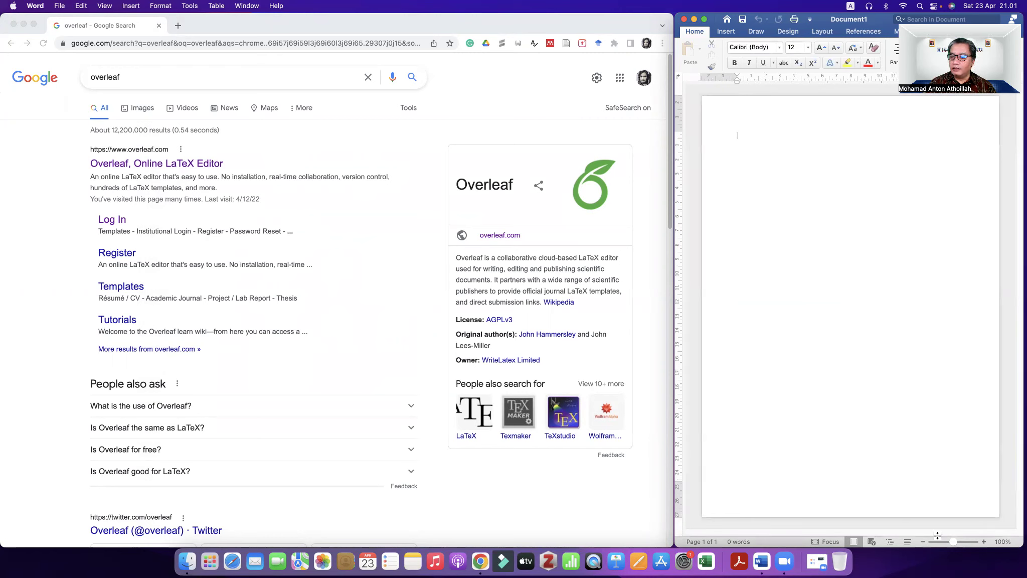
pyautogui.click(982, 542)
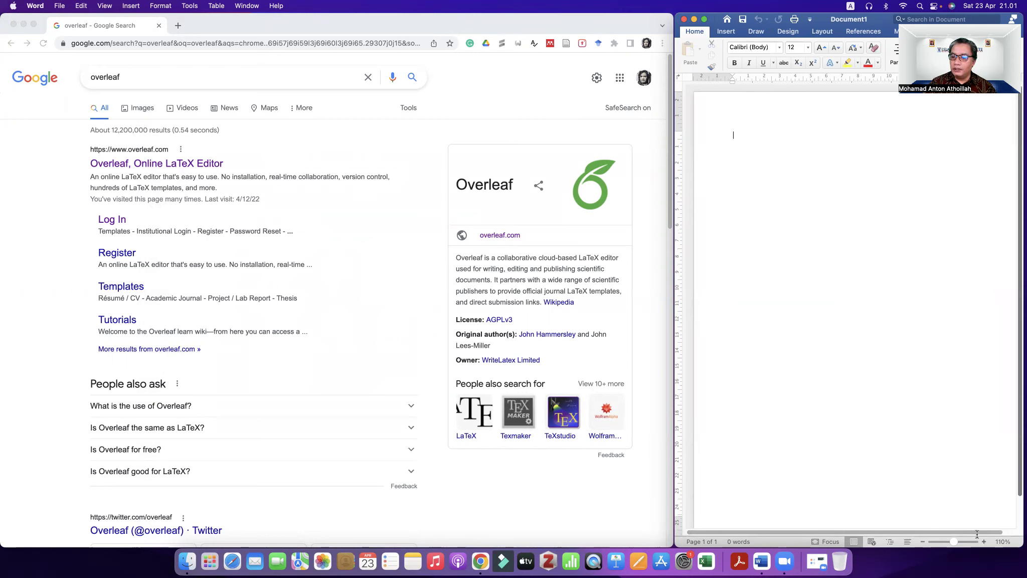
pyautogui.moveTo(978, 533); pyautogui.dragTo(1005, 533)
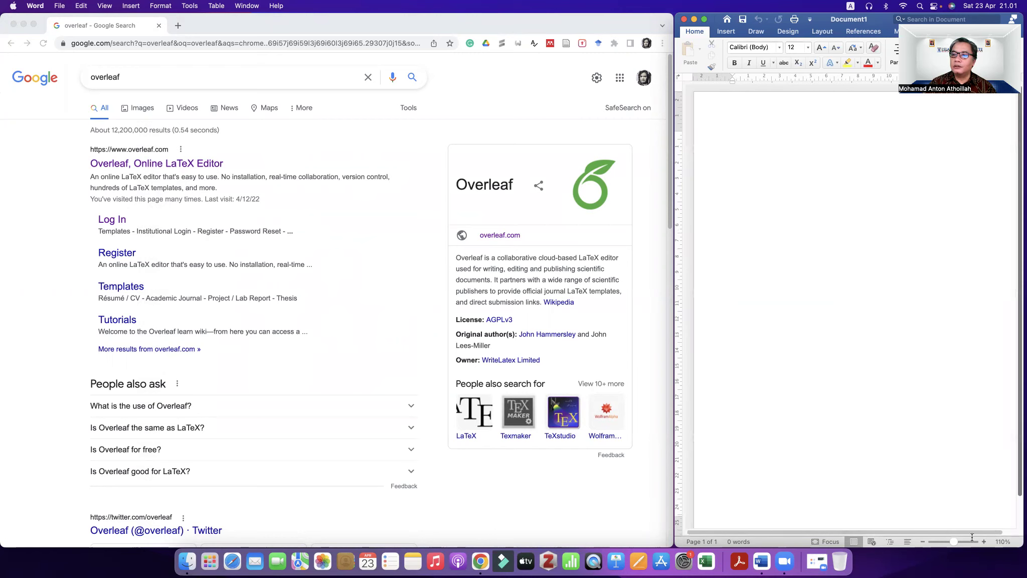
pyautogui.click(985, 542)
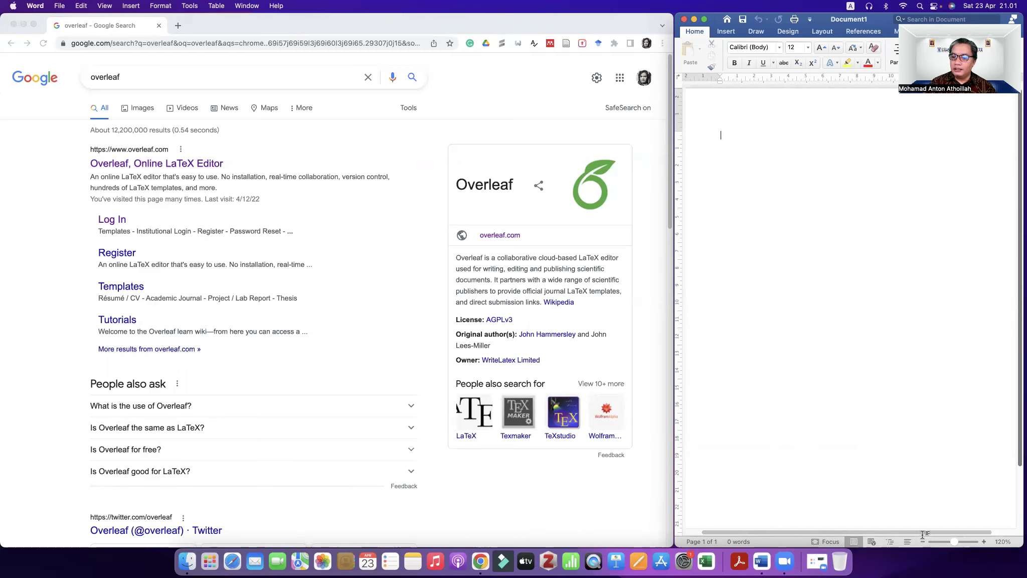
pyautogui.moveTo(923, 533); pyautogui.dragTo(937, 533)
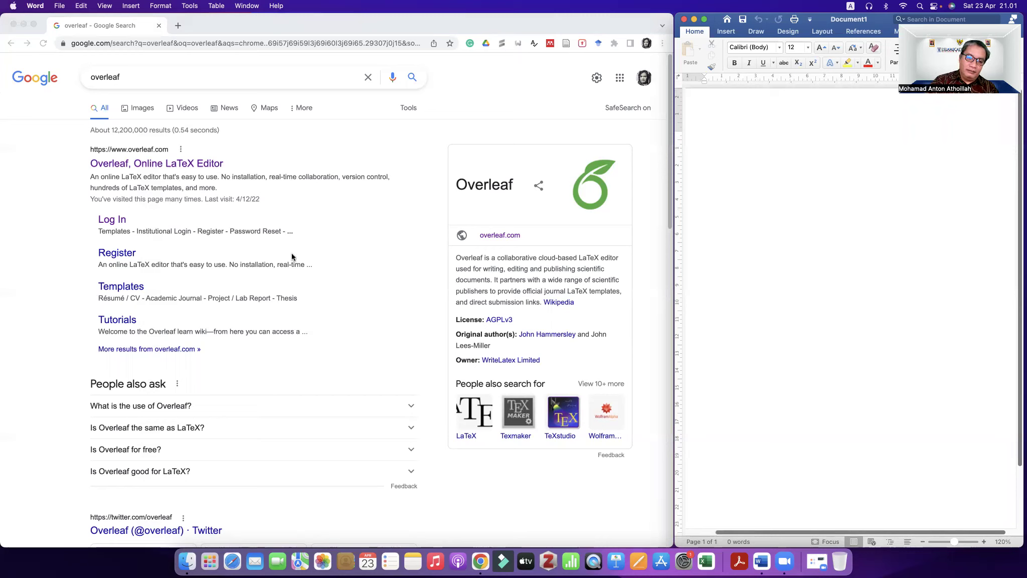
# Step: Switch to Chrome and open the Overleaf project list through the Log In search result
pyautogui.click(117, 223)
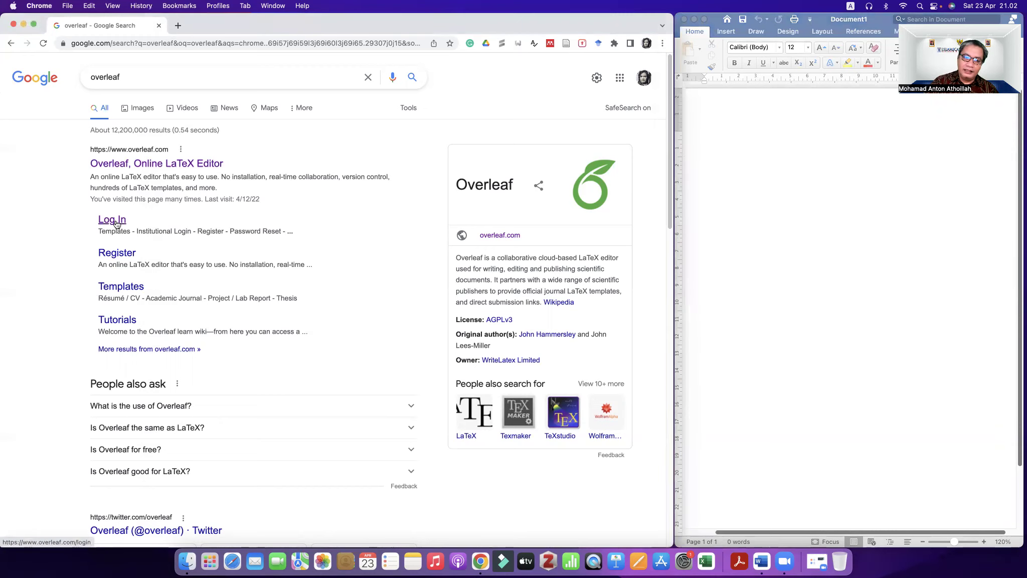
pyautogui.click(116, 223)
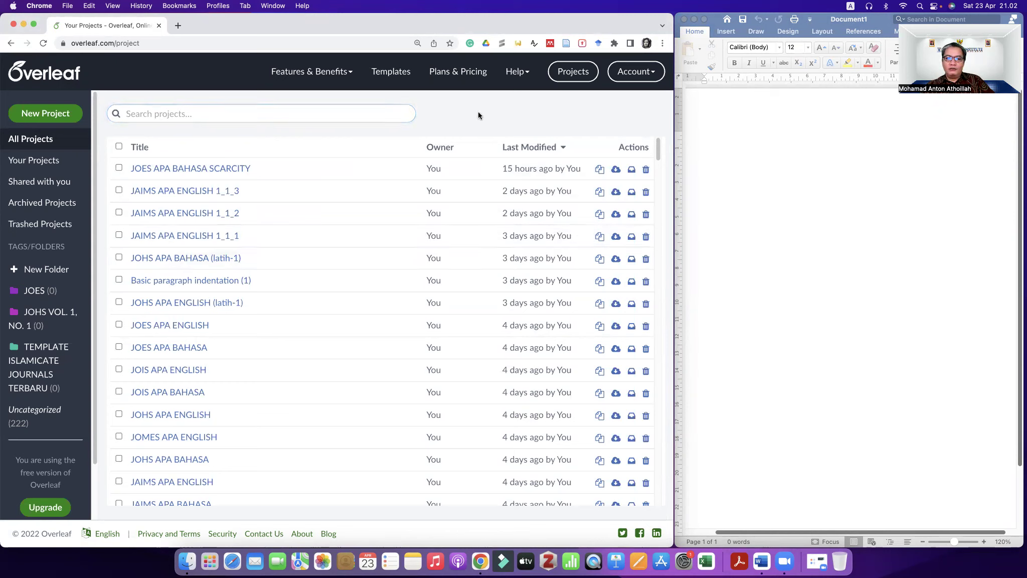
pyautogui.click(878, 163)
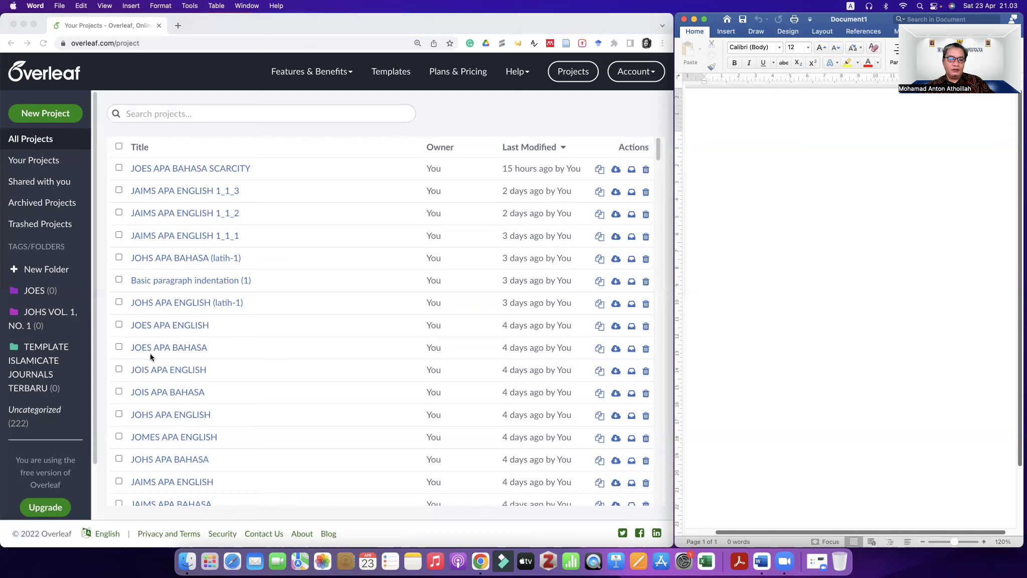
# Step: Copy the JOES APA BAHASA project under the new name JOES APA BAHASA KELANGKAAN LATIH 1
pyautogui.click(119, 349)
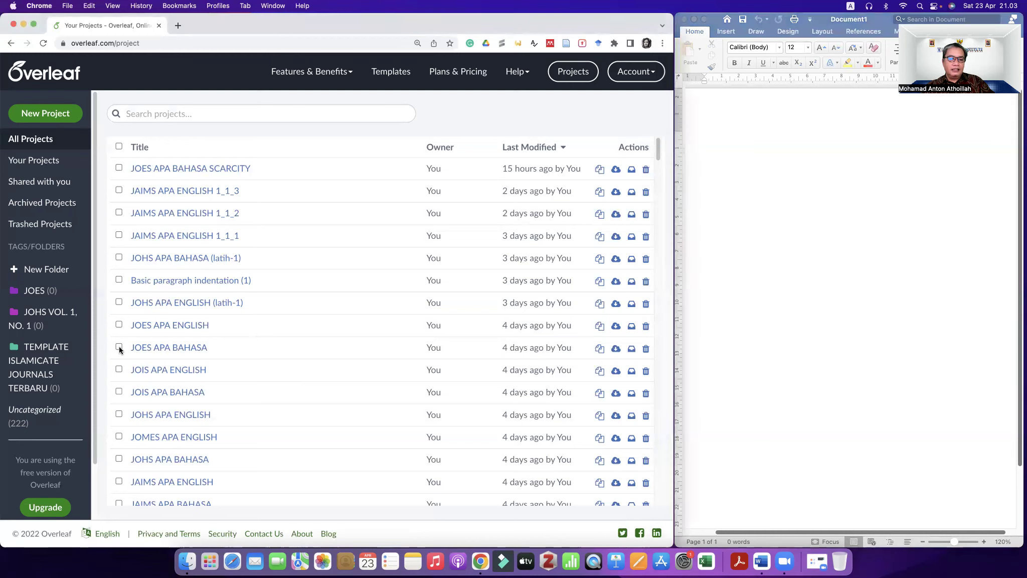
pyautogui.click(119, 346)
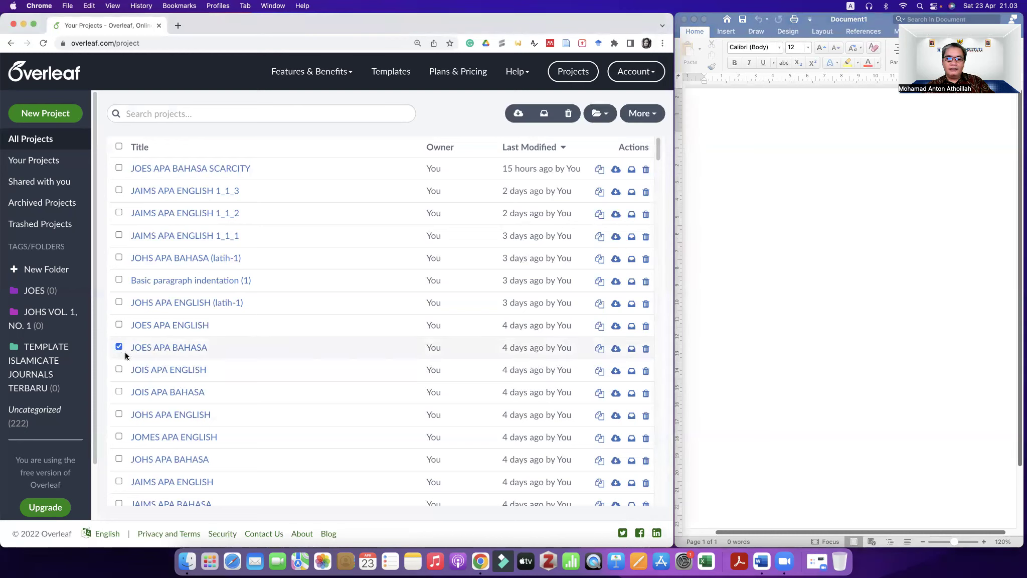
pyautogui.click(599, 349)
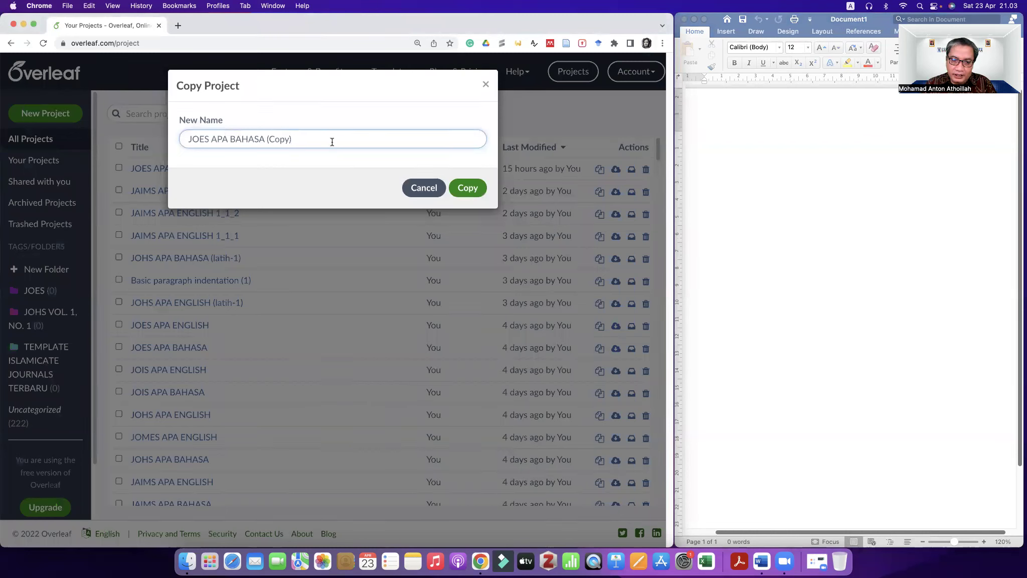
pyautogui.press('BackSpace')
pyautogui.press('BackSpace')
pyautogui.press('BackSpace')
pyautogui.press('BackSpace')
pyautogui.press('BackSpace')
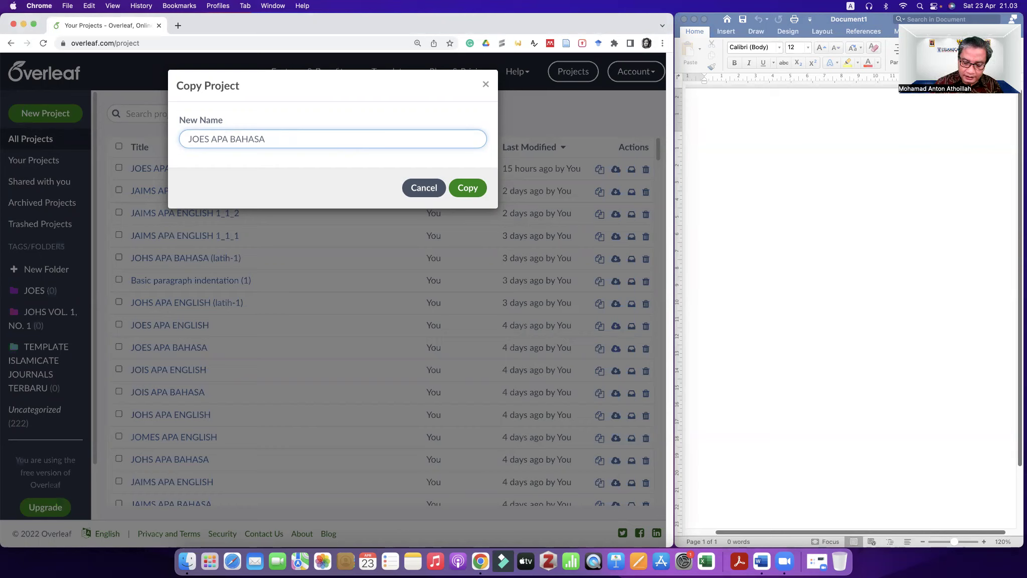
pyautogui.write('KELAN')
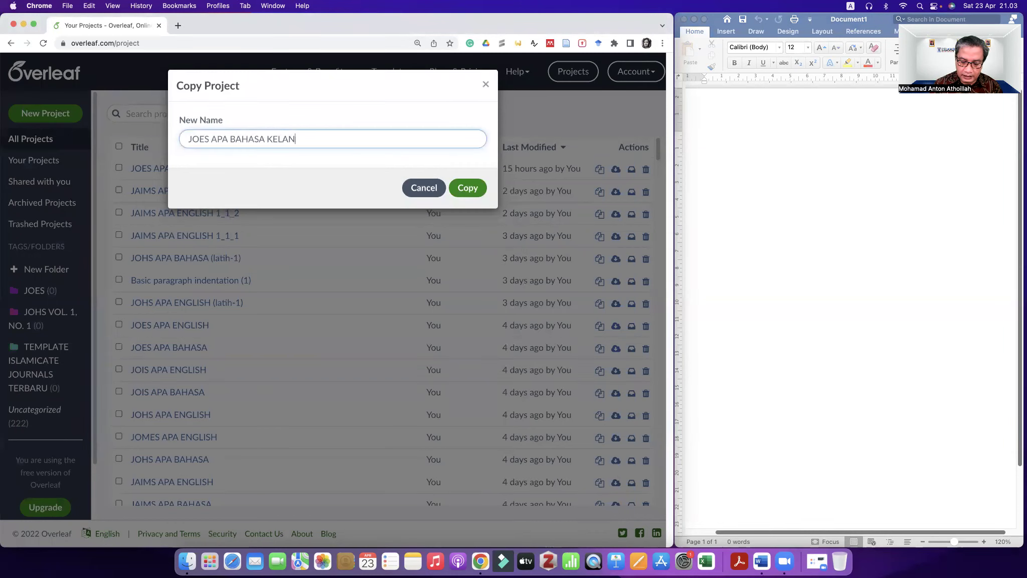
pyautogui.write('GKAAN')
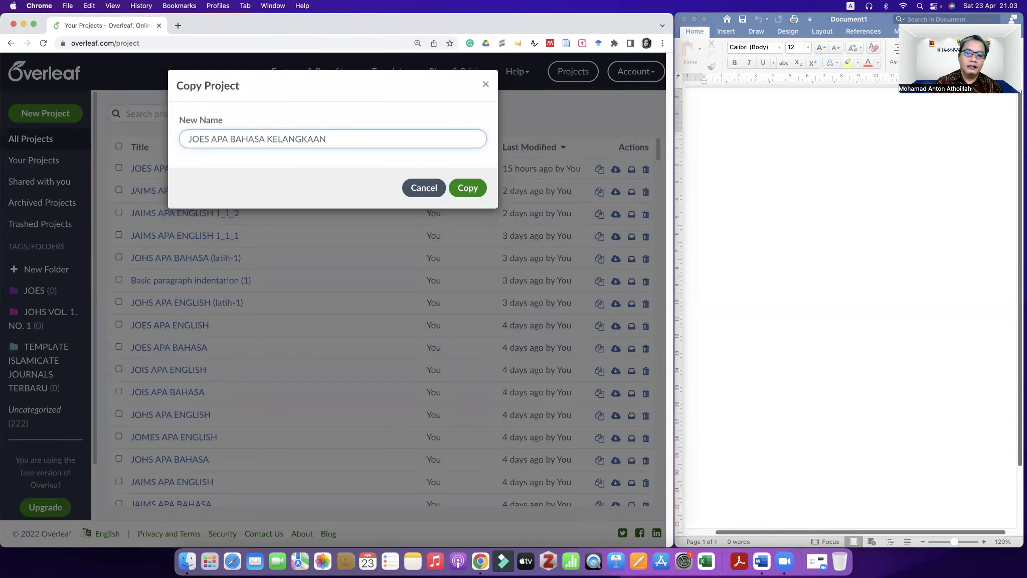
pyautogui.write('TIH 1')
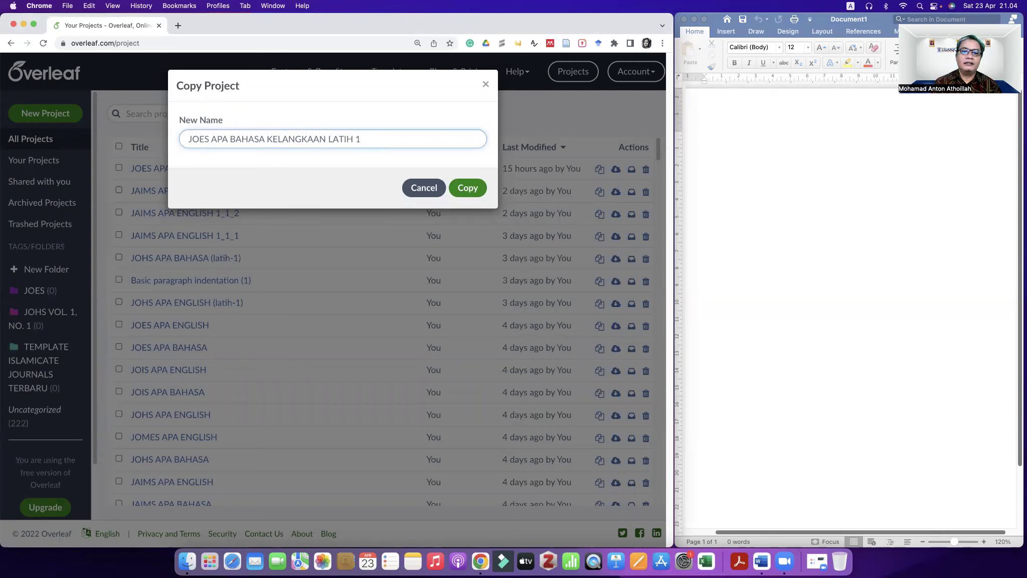
pyautogui.click(475, 190)
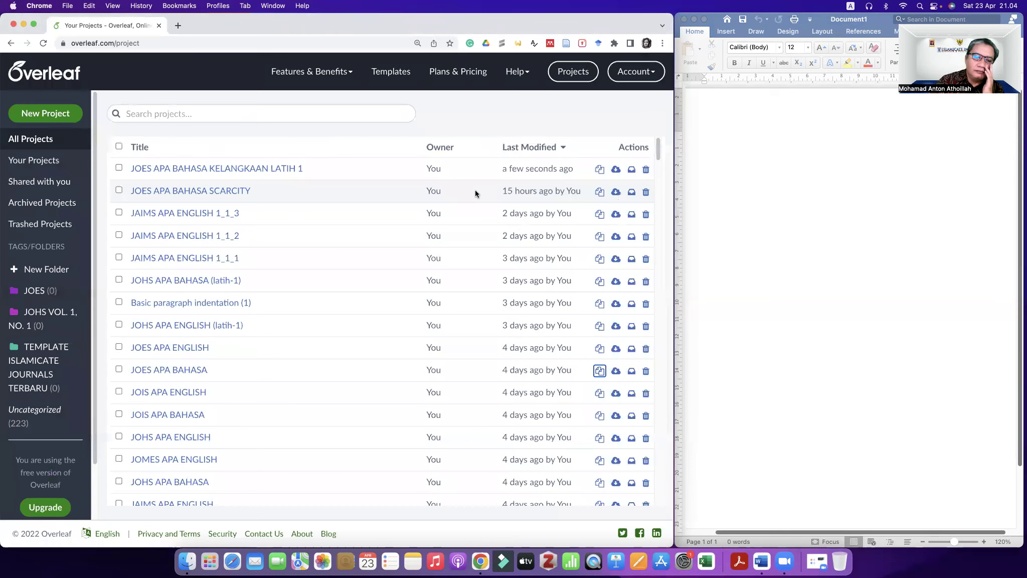
# Step: Open the JOES APA BAHASA KELANGKAAN LATIH 1 project in a new browser tab and recompile it
pyautogui.rightClick(222, 172)
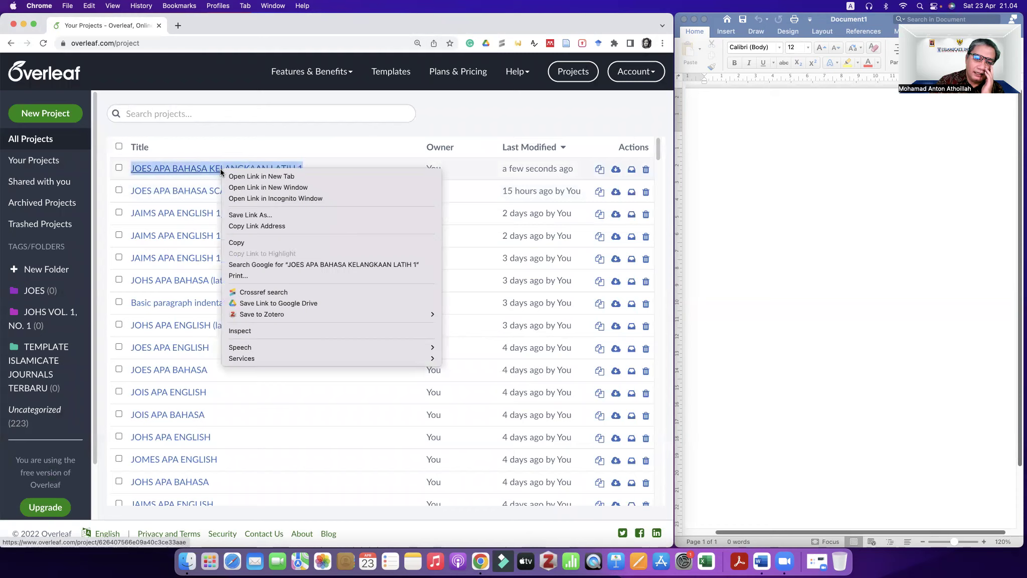
pyautogui.click(229, 177)
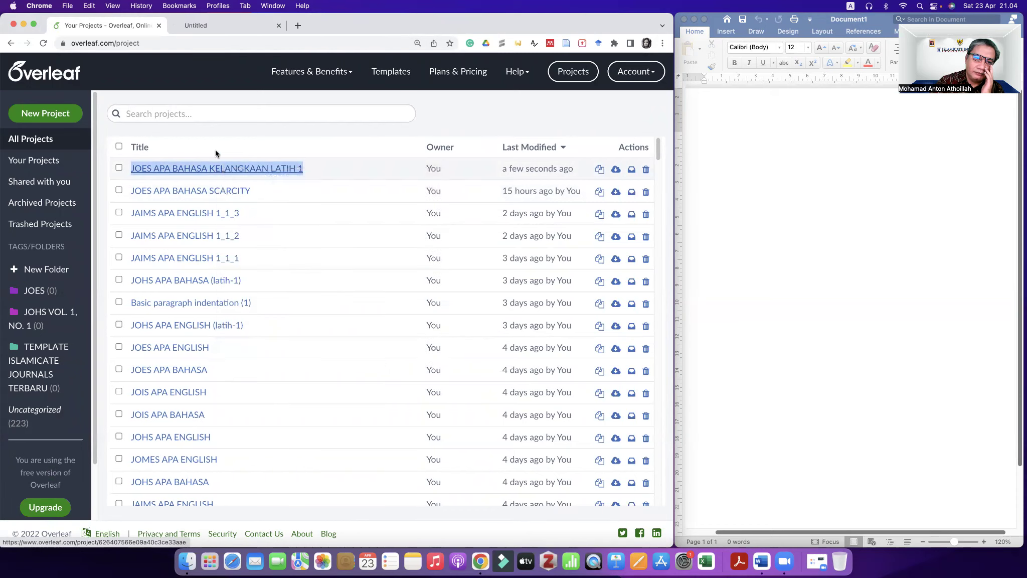
pyautogui.click(206, 26)
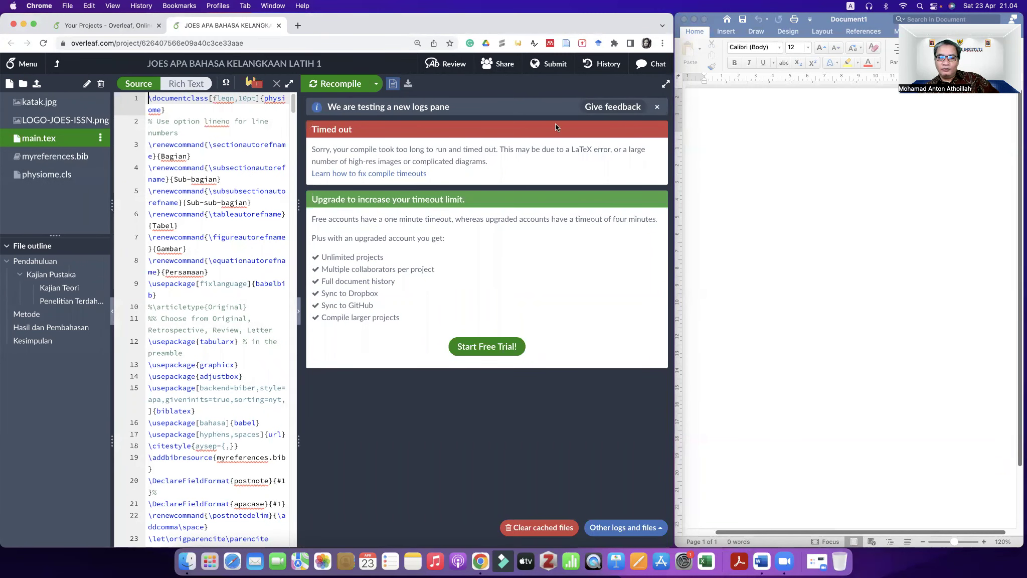
pyautogui.click(337, 86)
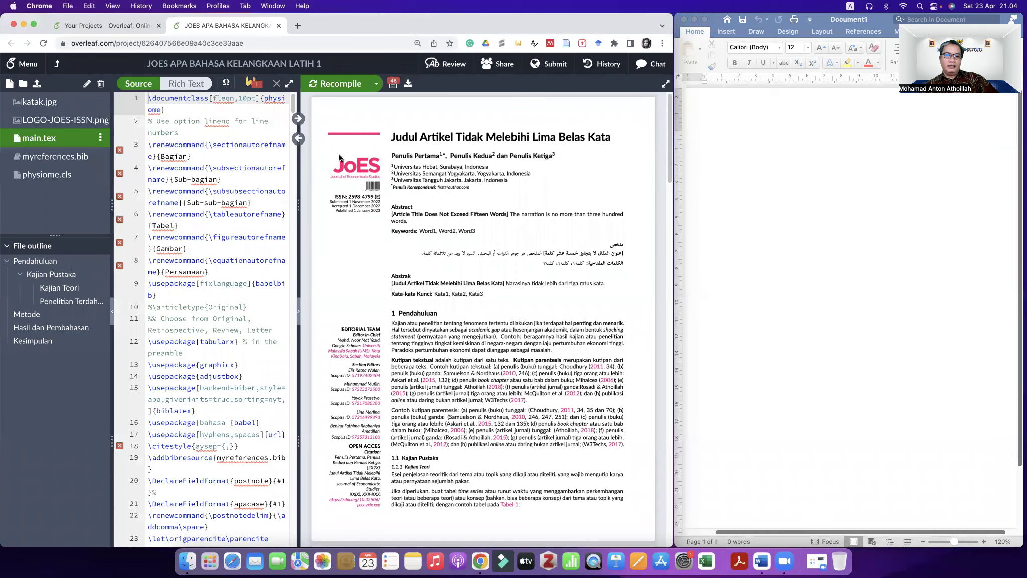
# Step: View the project's LOGO-JOES-ISSN.png and myreferences.bib files, and return to main.tex
pyautogui.click(65, 120)
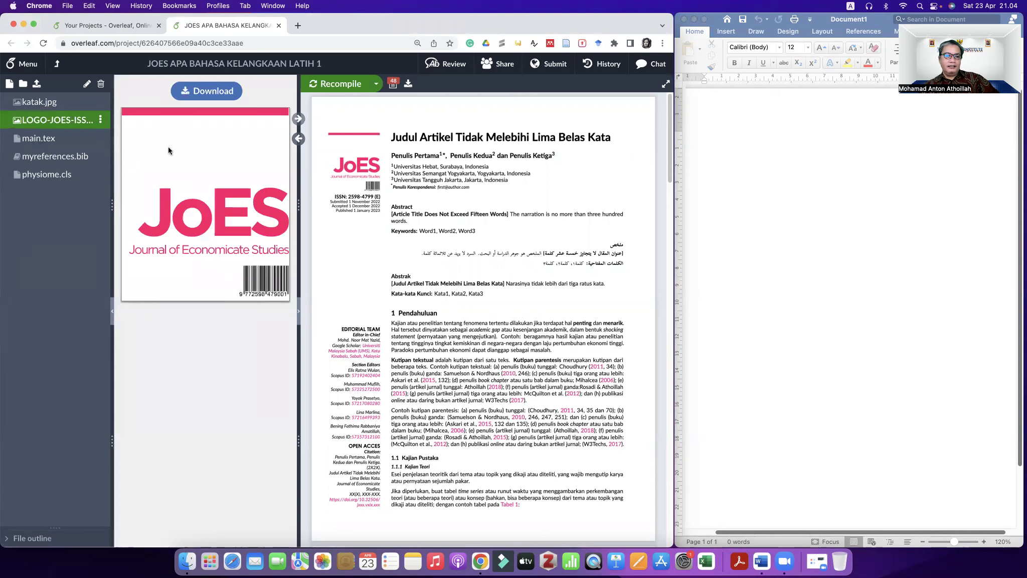
pyautogui.click(53, 142)
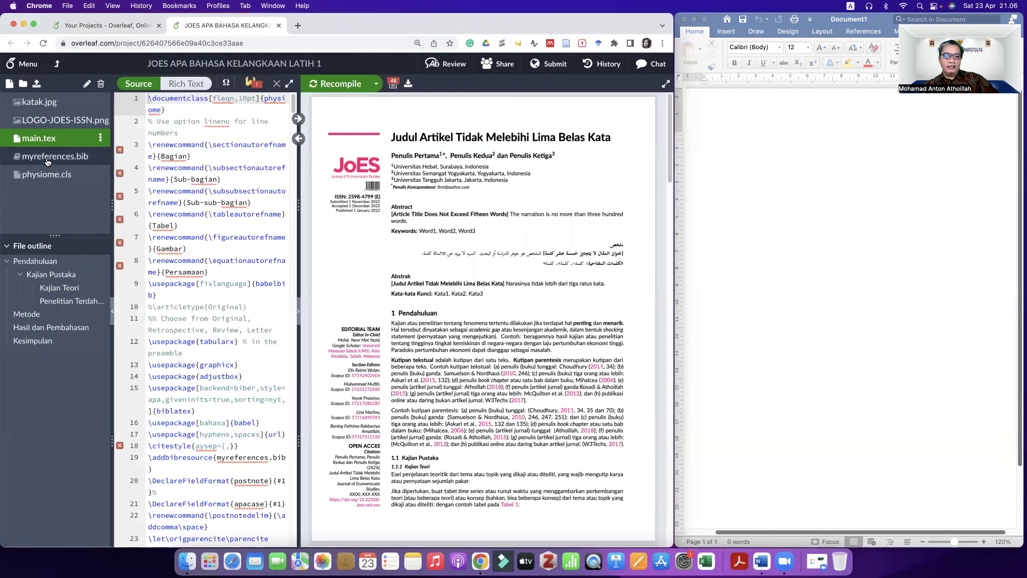
pyautogui.click(47, 158)
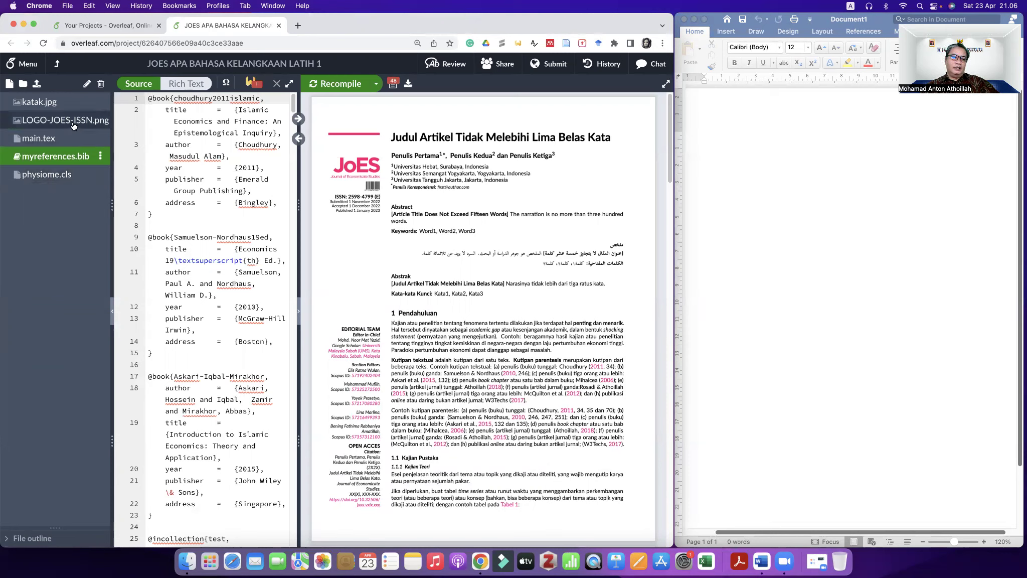
pyautogui.click(50, 140)
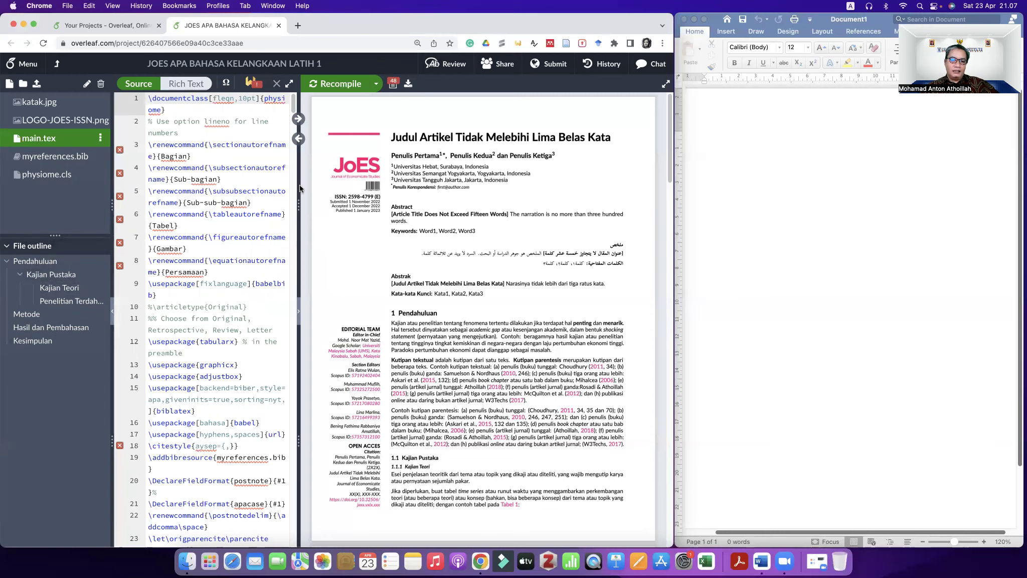
# Step: Widen the source editor and go to the empty line below the Pendahuluan section's label in main.tex
pyautogui.moveTo(299, 206); pyautogui.dragTo(429, 219)
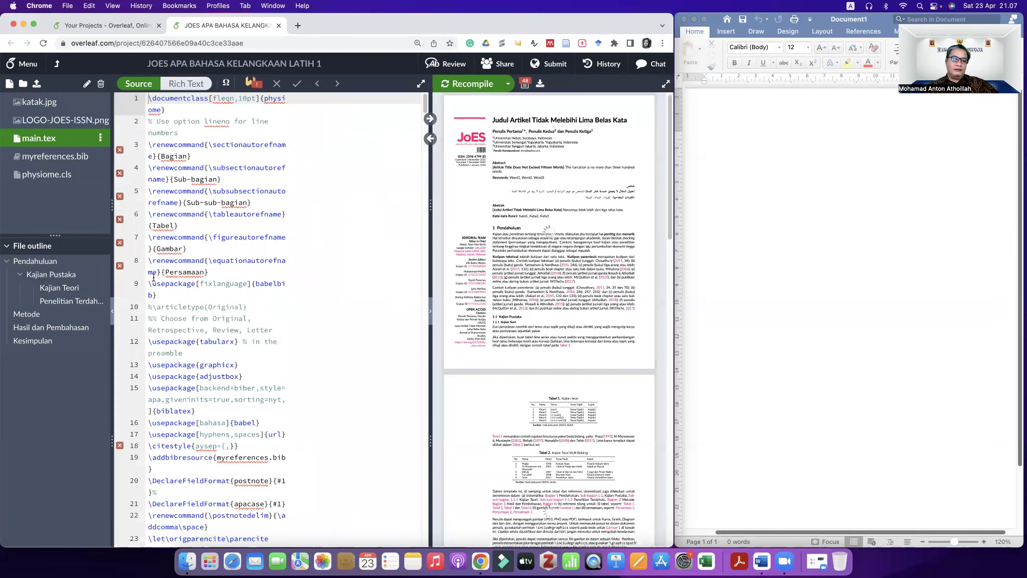
pyautogui.click(43, 266)
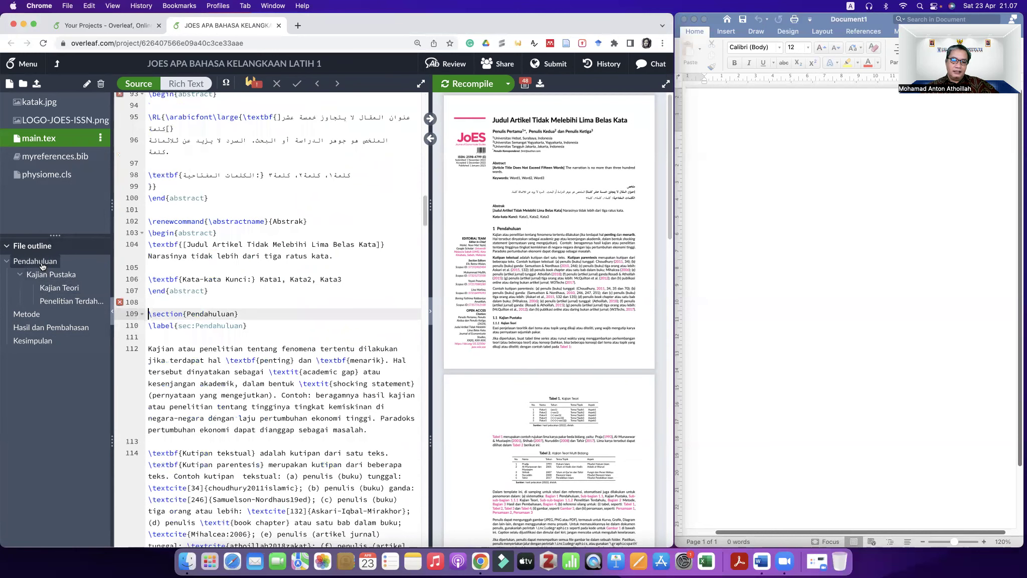
pyautogui.moveTo(186, 313); pyautogui.dragTo(233, 314)
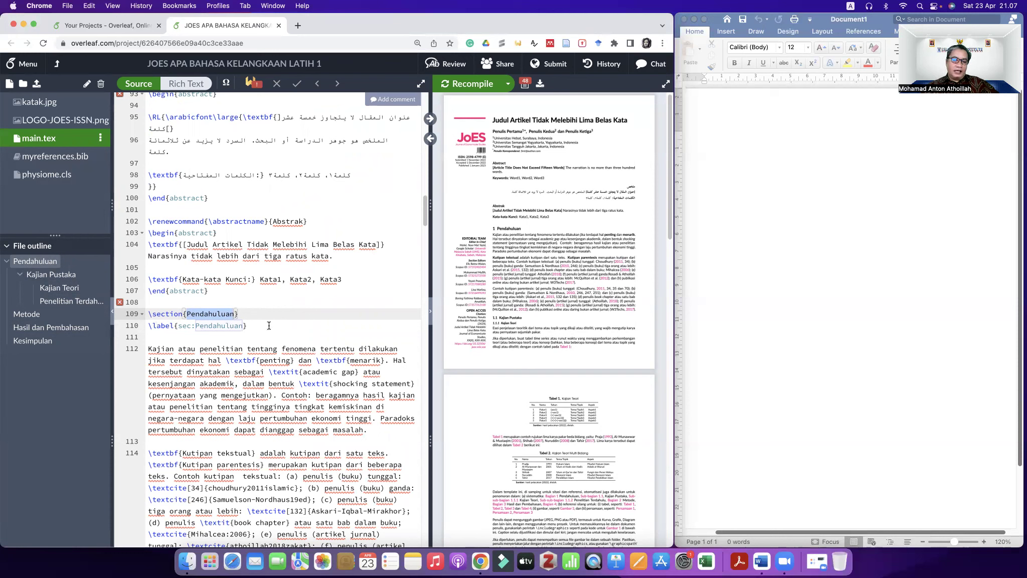
pyautogui.click(152, 345)
pyautogui.click(260, 340)
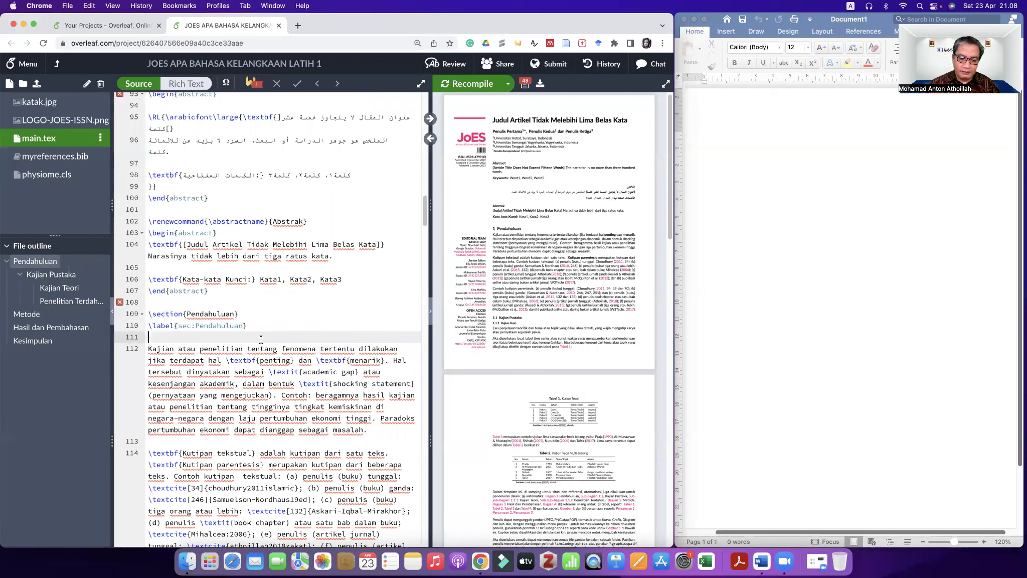
pyautogui.write('NARA')
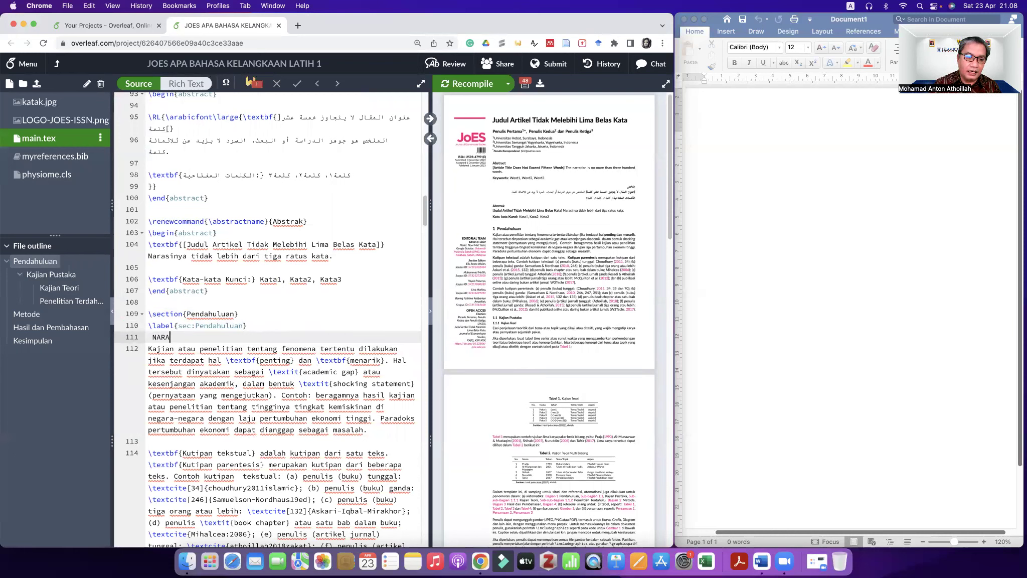
pyautogui.press('BackSpace')
pyautogui.press('BackSpace')
pyautogui.press('BackSpace')
pyautogui.press('BackSpace')
pyautogui.press('BackSpace')
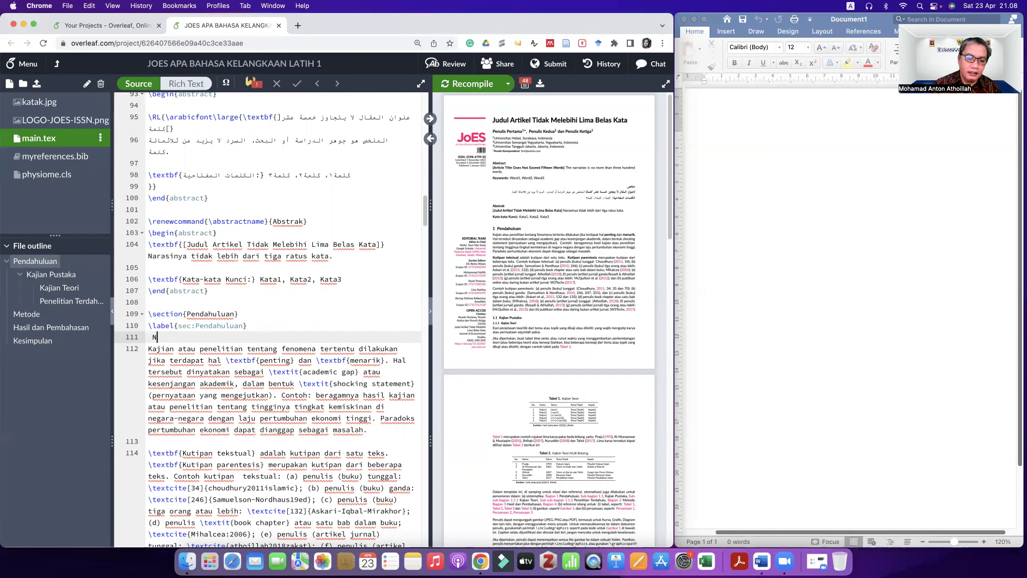
# Step: Add a new line below the Pendahuluan label reading "Narasi Pendahuluan" followed by placeholder dots
pyautogui.press('Return')
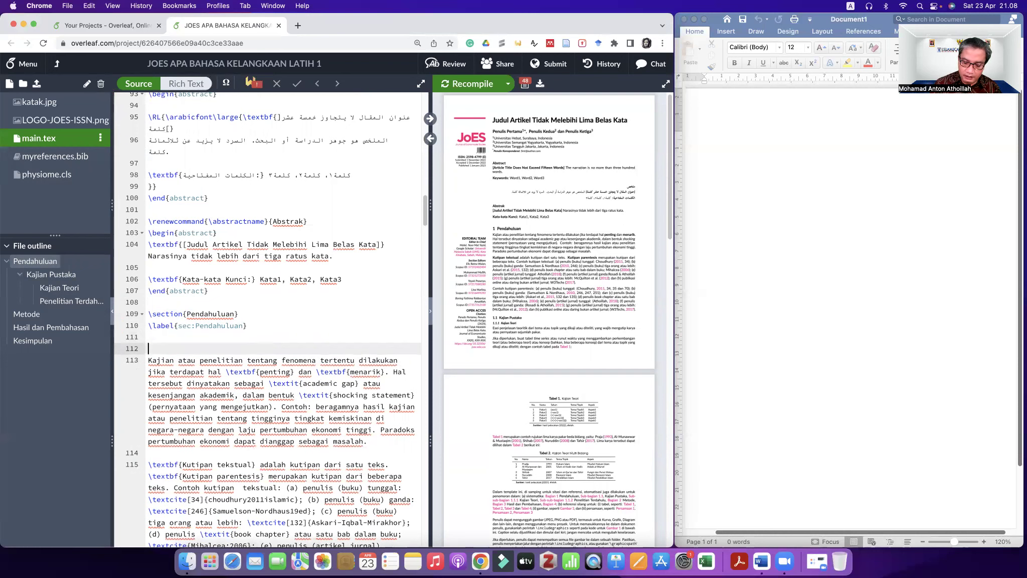
pyautogui.write('NARAS')
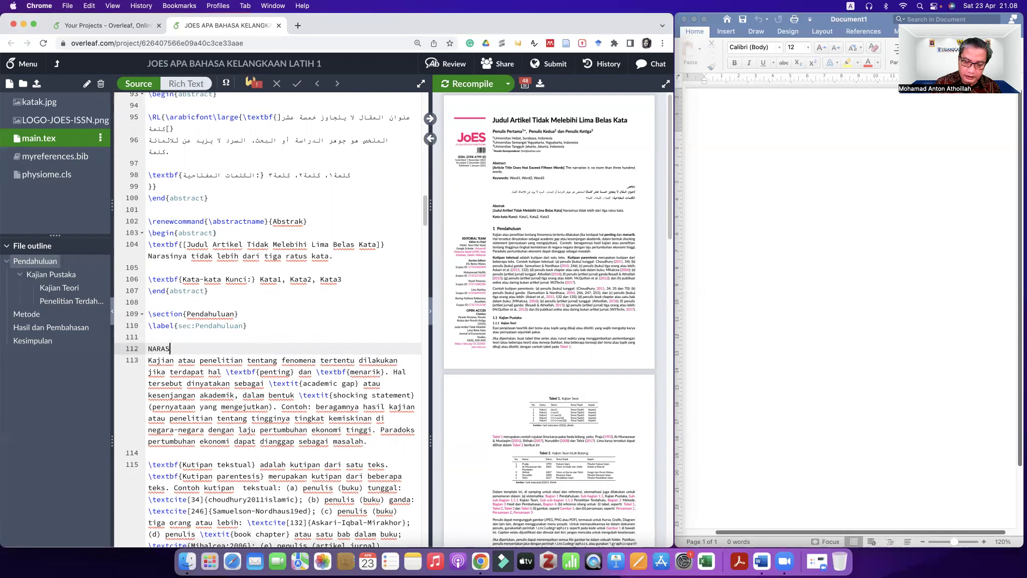
pyautogui.press('BackSpace')
pyautogui.press('BackSpace')
pyautogui.press('BackSpace')
pyautogui.press('BackSpace')
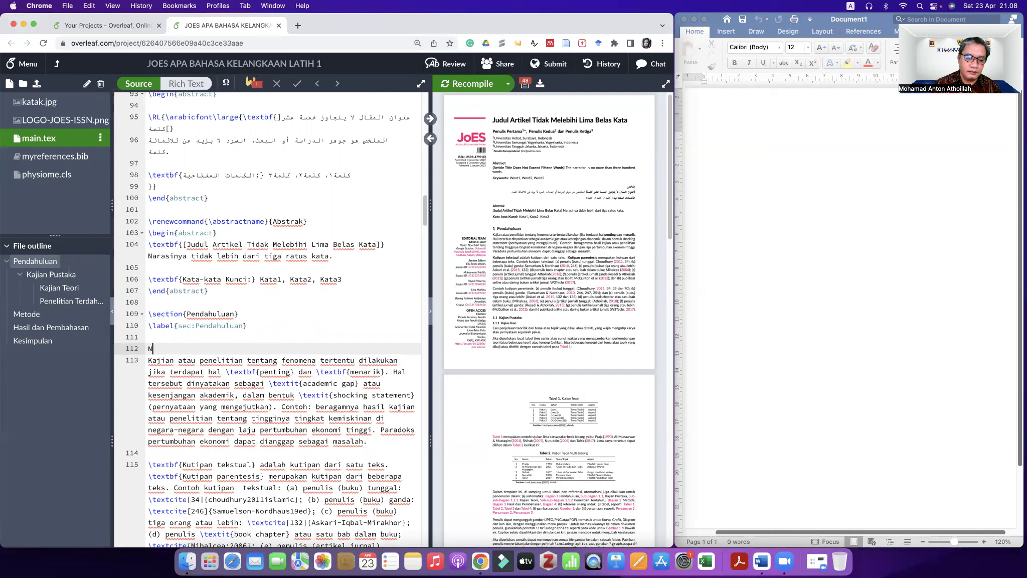
pyautogui.write('arasi ')
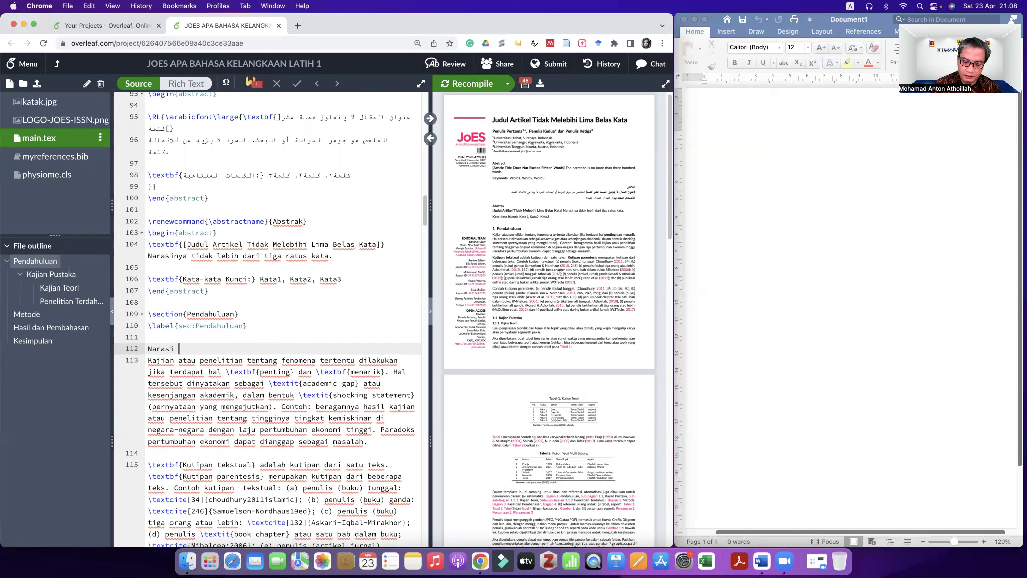
pyautogui.write('Pendahu')
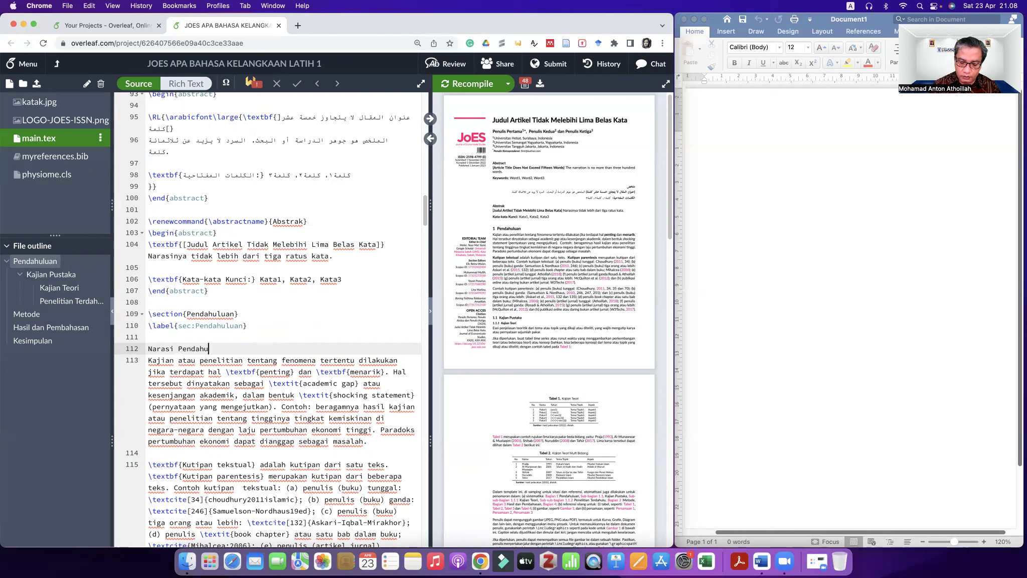
pyautogui.write('luan')
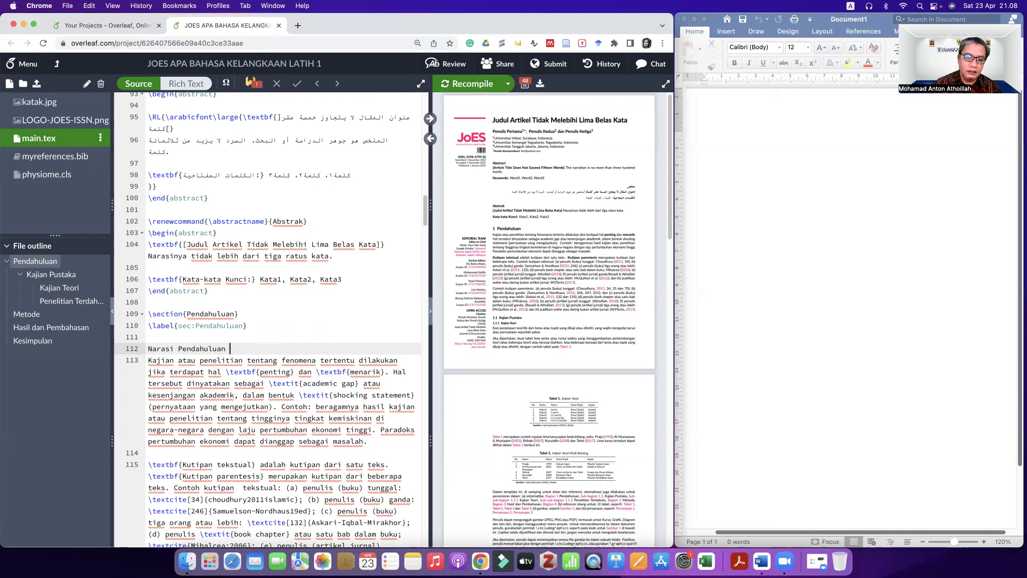
pyautogui.write(' .. .')
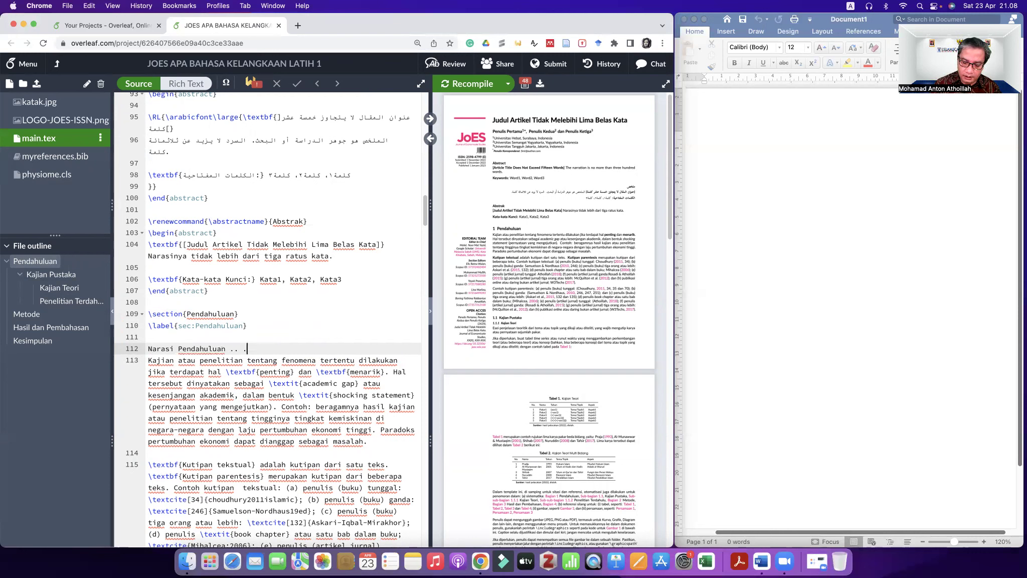
pyautogui.write('.. ...')
# Step: Arrange the placeholder dots after "Narasi Pendahuluan" as "... ... ..." and insert an empty line before the existing paragraph
pyautogui.press('Left')
pyautogui.press('Left')
pyautogui.press('Left')
pyautogui.press('Left')
pyautogui.press('Left')
pyautogui.press('Left')
pyautogui.press('Left')
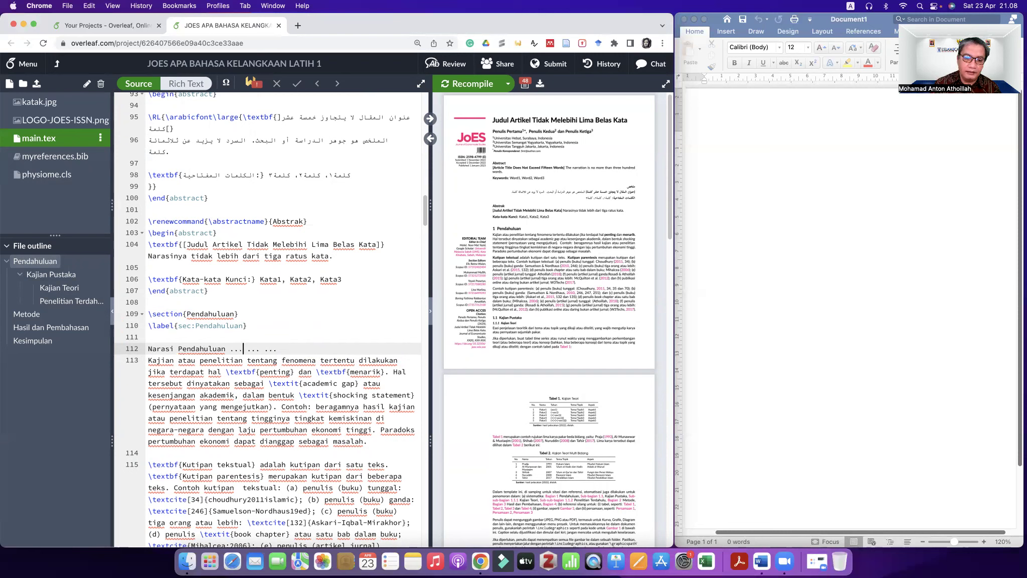
pyautogui.press('Right')
pyautogui.press('Right')
pyautogui.press('Right')
pyautogui.press('Right')
pyautogui.press('Right')
pyautogui.press('Return')
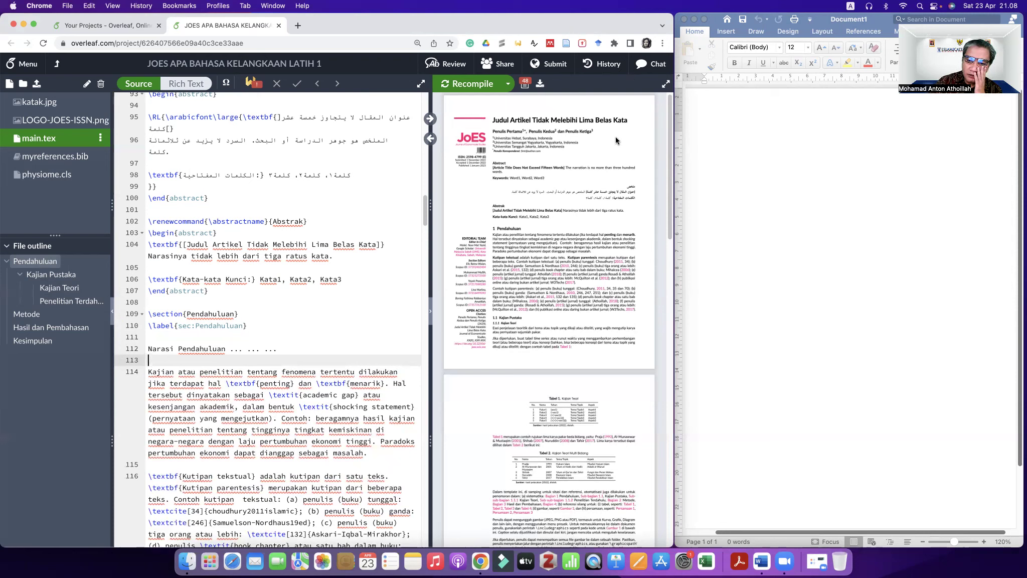
# Step: Enlarge the browser window to full width, widen the PDF preview, and compare the Pendahuluan heading in source and preview
pyautogui.moveTo(672, 139); pyautogui.dragTo(1022, 195)
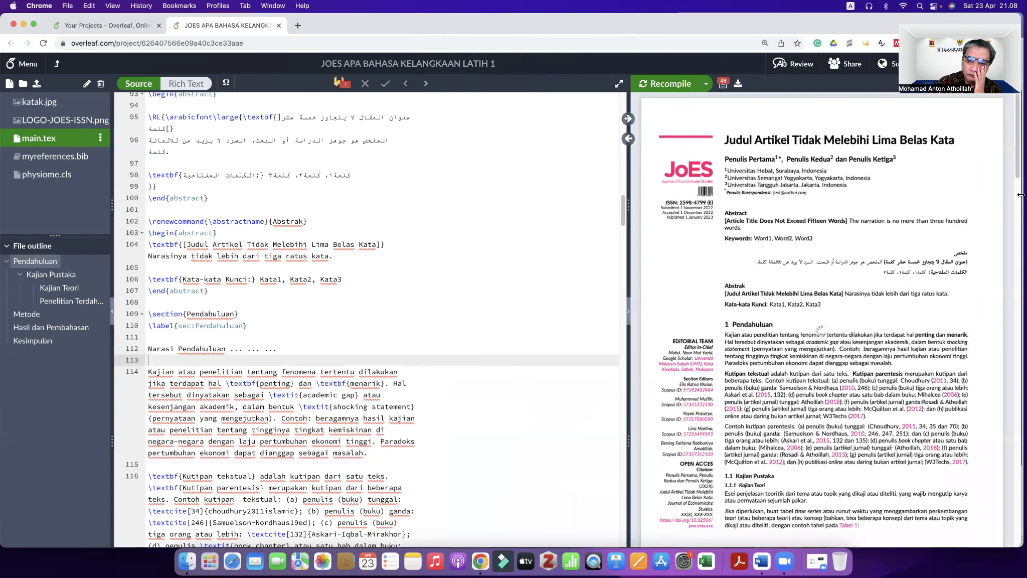
pyautogui.moveTo(628, 201); pyautogui.dragTo(442, 207)
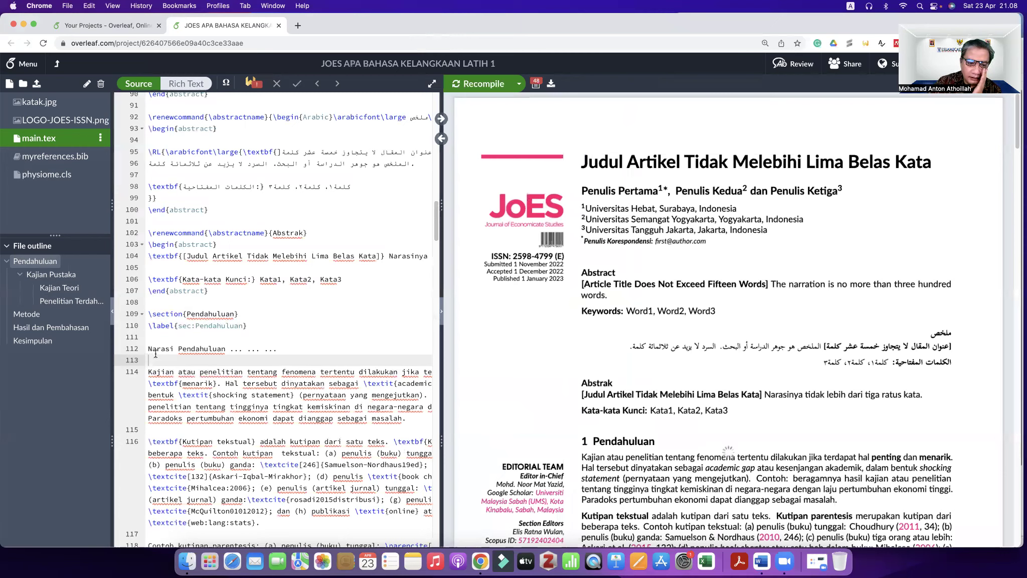
pyautogui.moveTo(189, 314); pyautogui.dragTo(233, 314)
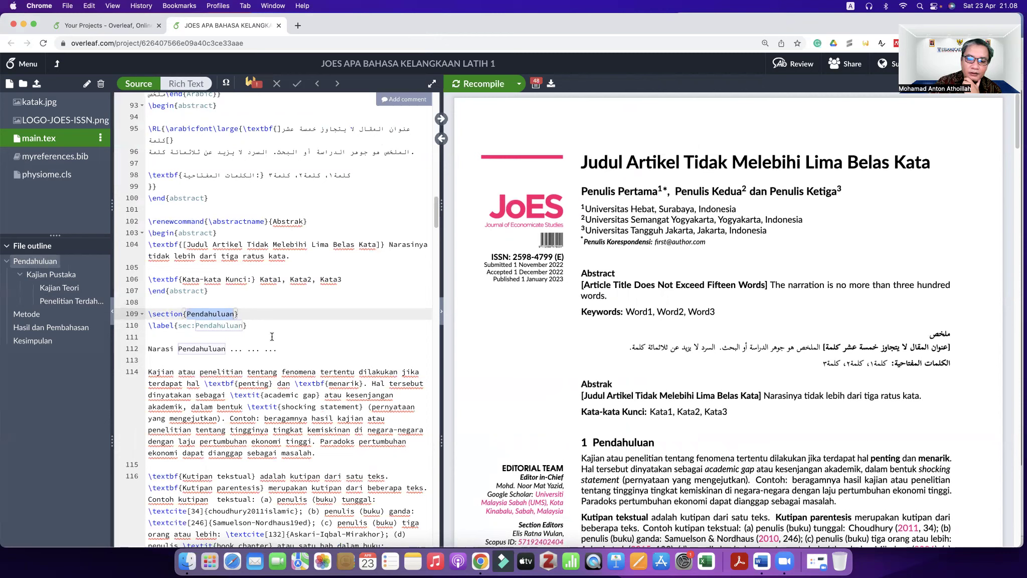
pyautogui.moveTo(594, 442); pyautogui.dragTo(650, 443)
pyautogui.click(604, 442)
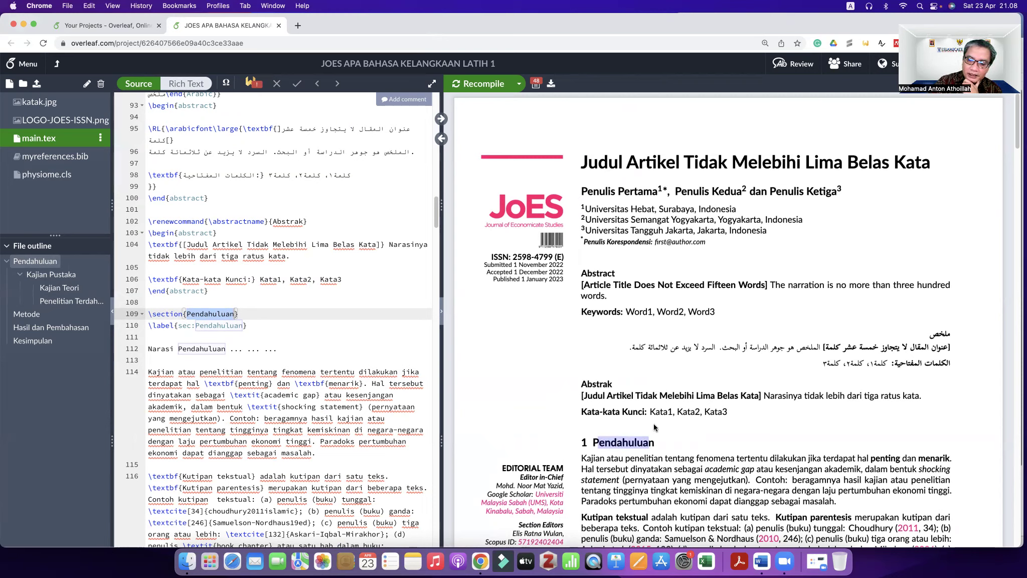
# Step: Highlight the "Narasi Pendahuluan ... ... ..." line in the source and recompile the project
pyautogui.click(204, 335)
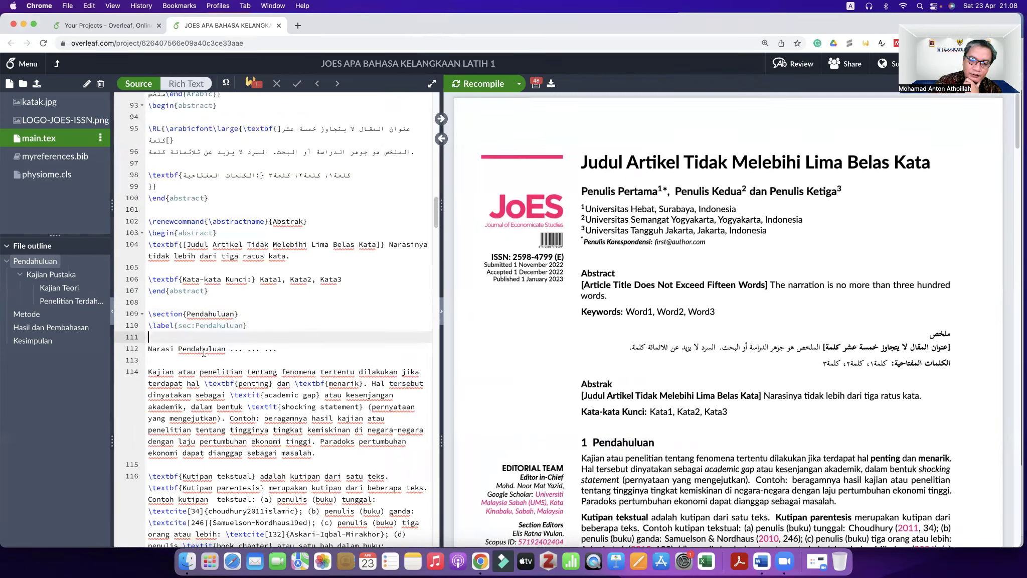
pyautogui.tripleClick(299, 353)
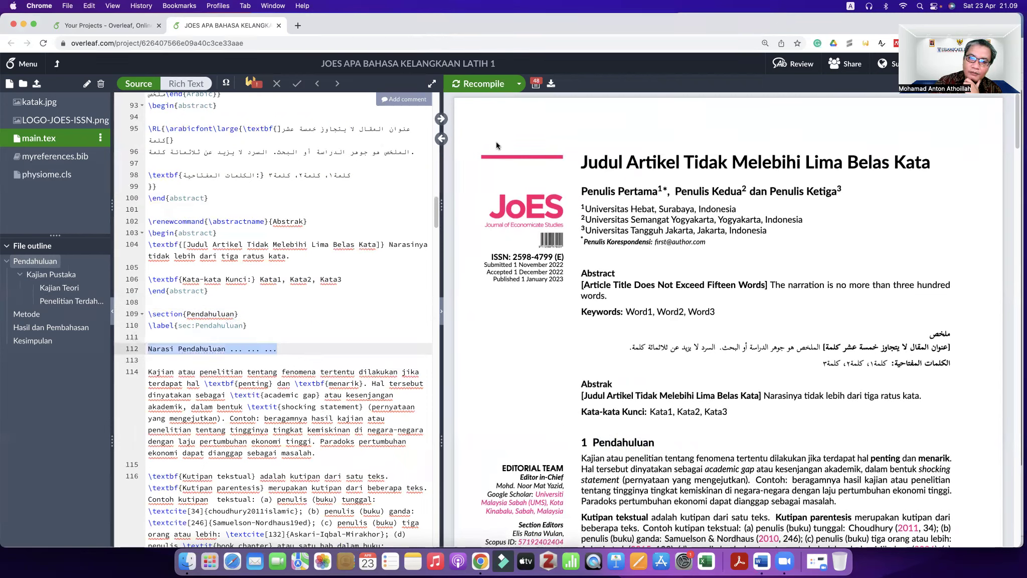
pyautogui.click(486, 84)
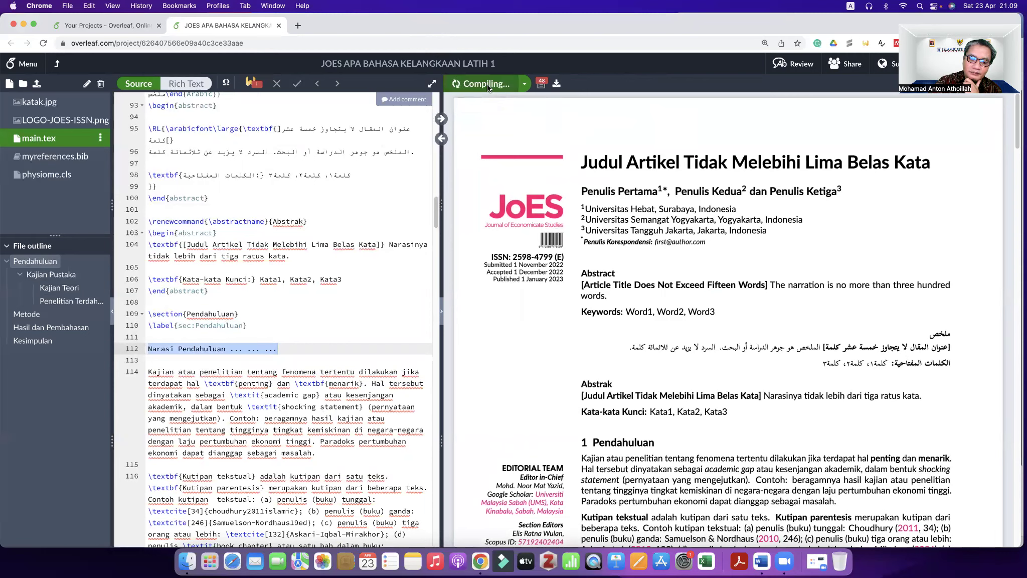